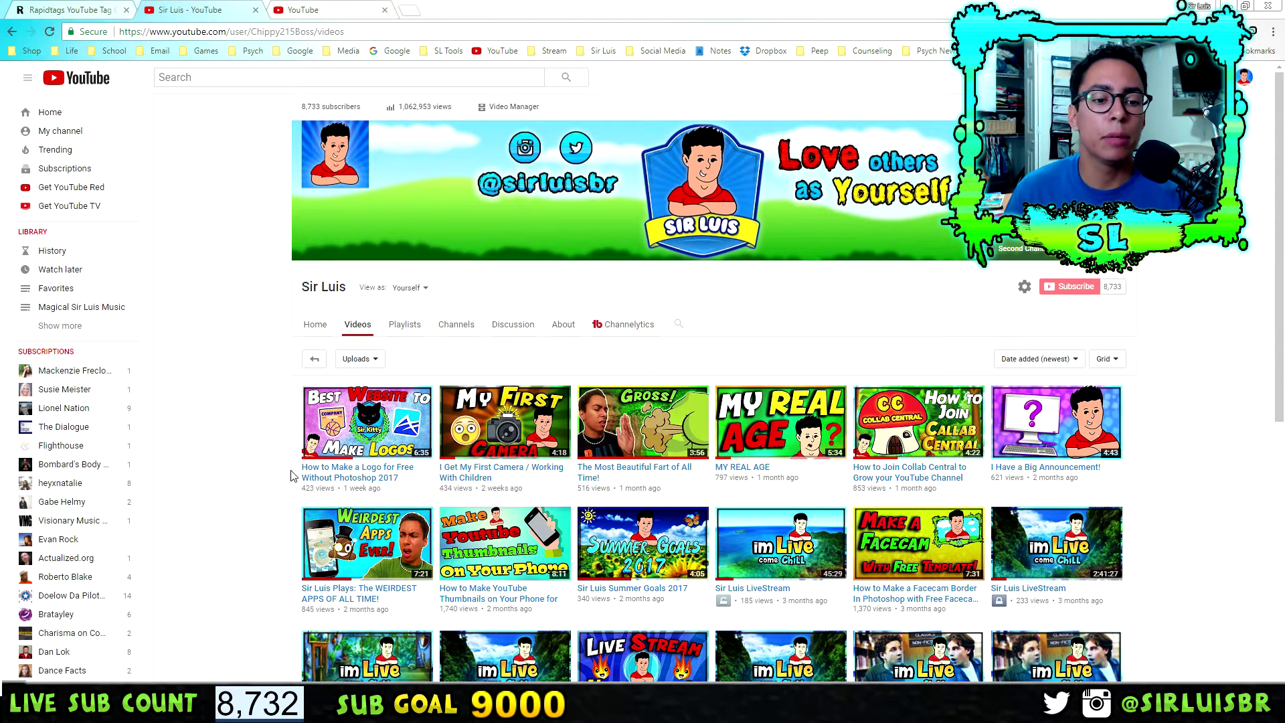
# Copy the newest video's title, 'How to Make a Logo for Free Without Photoshop 2017', into RapidTags.
pyautogui.scroll(-2, 291, 476)
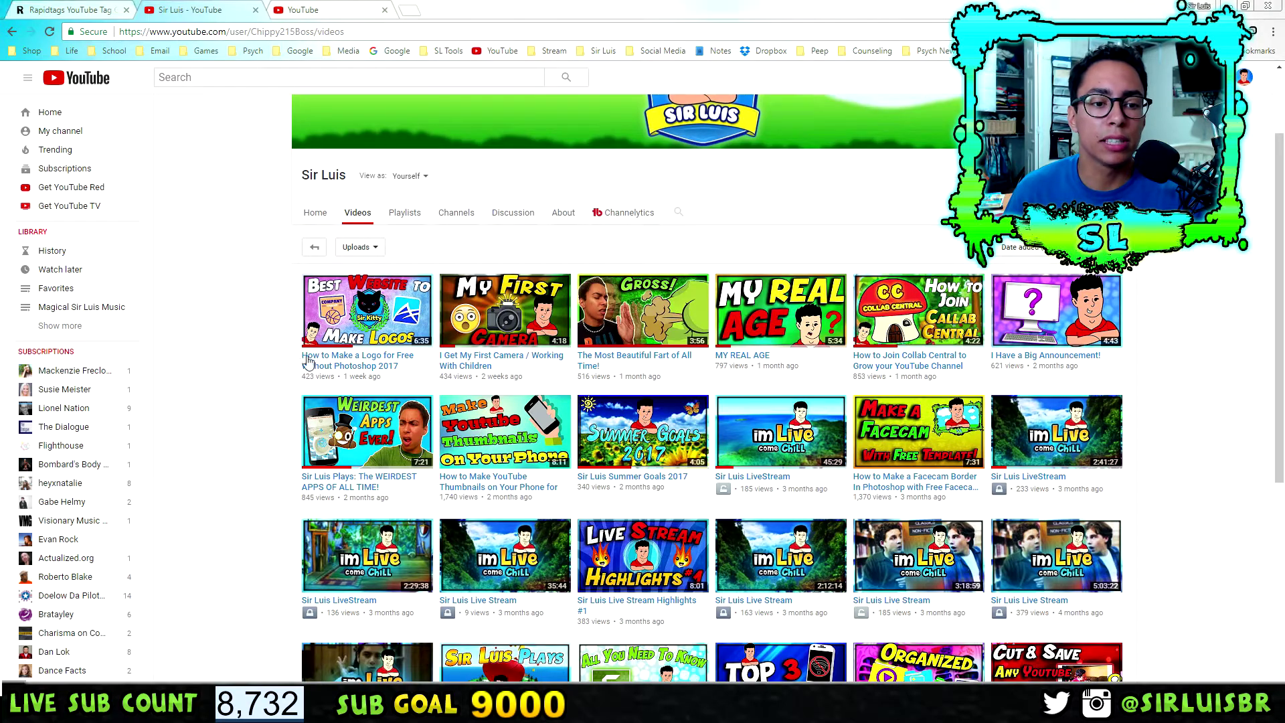
pyautogui.moveTo(294, 358); pyautogui.dragTo(405, 377)
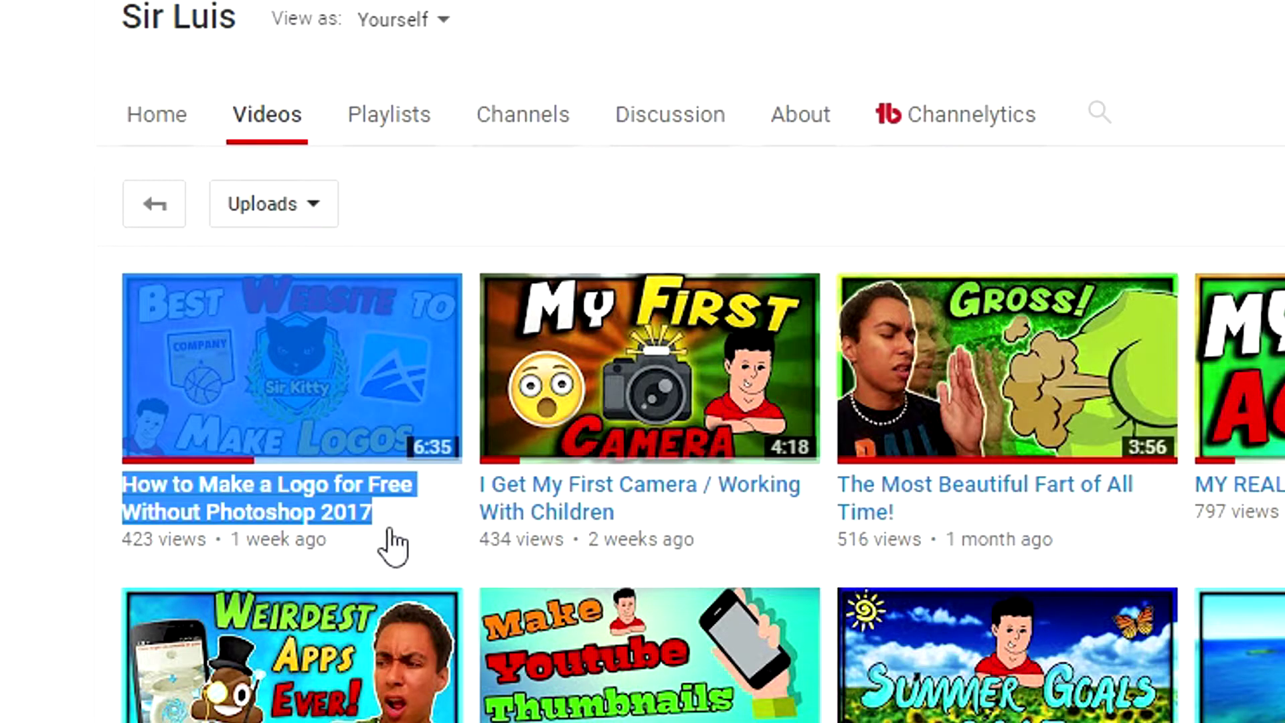
pyautogui.click(39, 435)
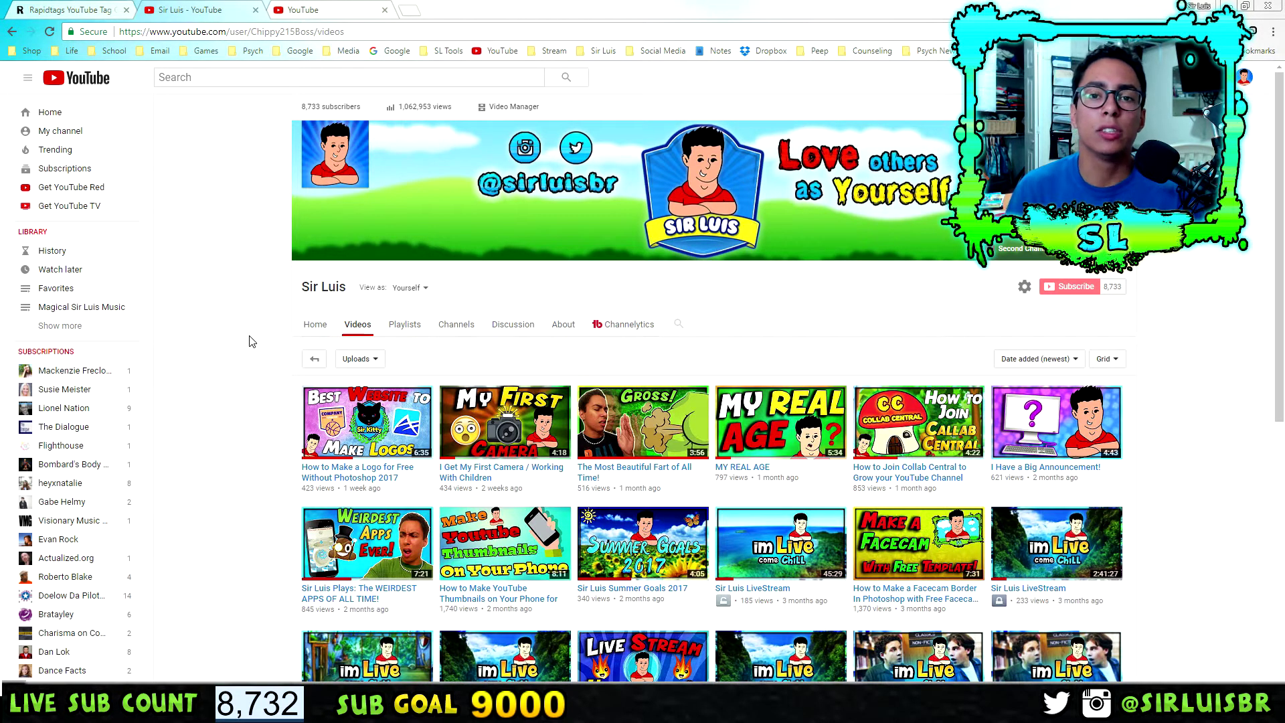
pyautogui.click(45, 8)
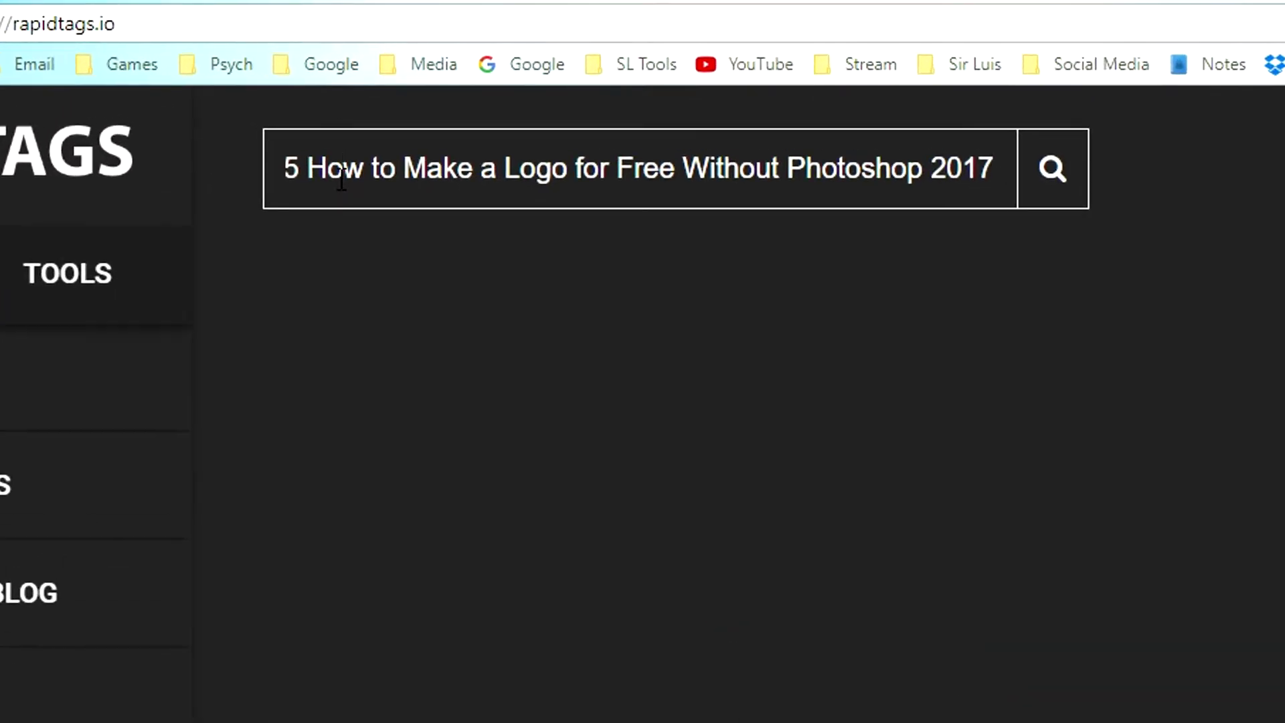
# Delete the leading '6:35' duration from the pasted title and search the clean title.
pyautogui.press('Home')
pyautogui.moveTo(360, 164); pyautogui.dragTo(223, 171)
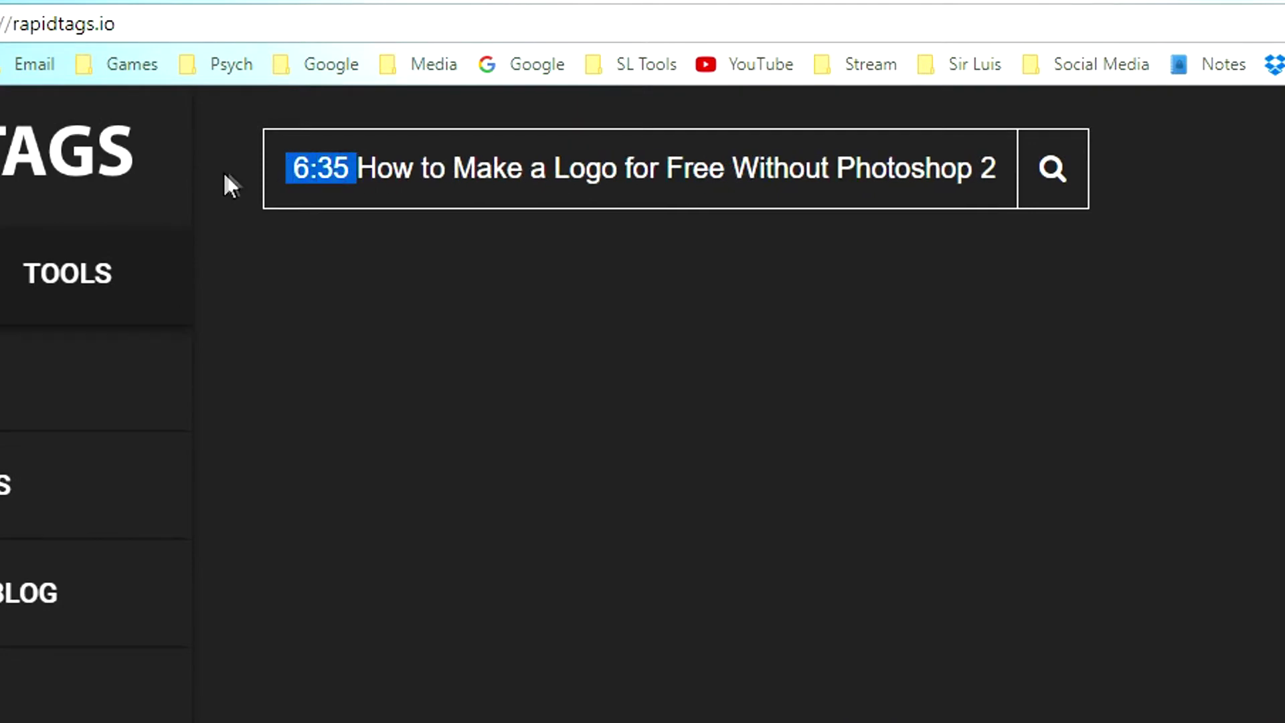
pyautogui.press('BackSpace')
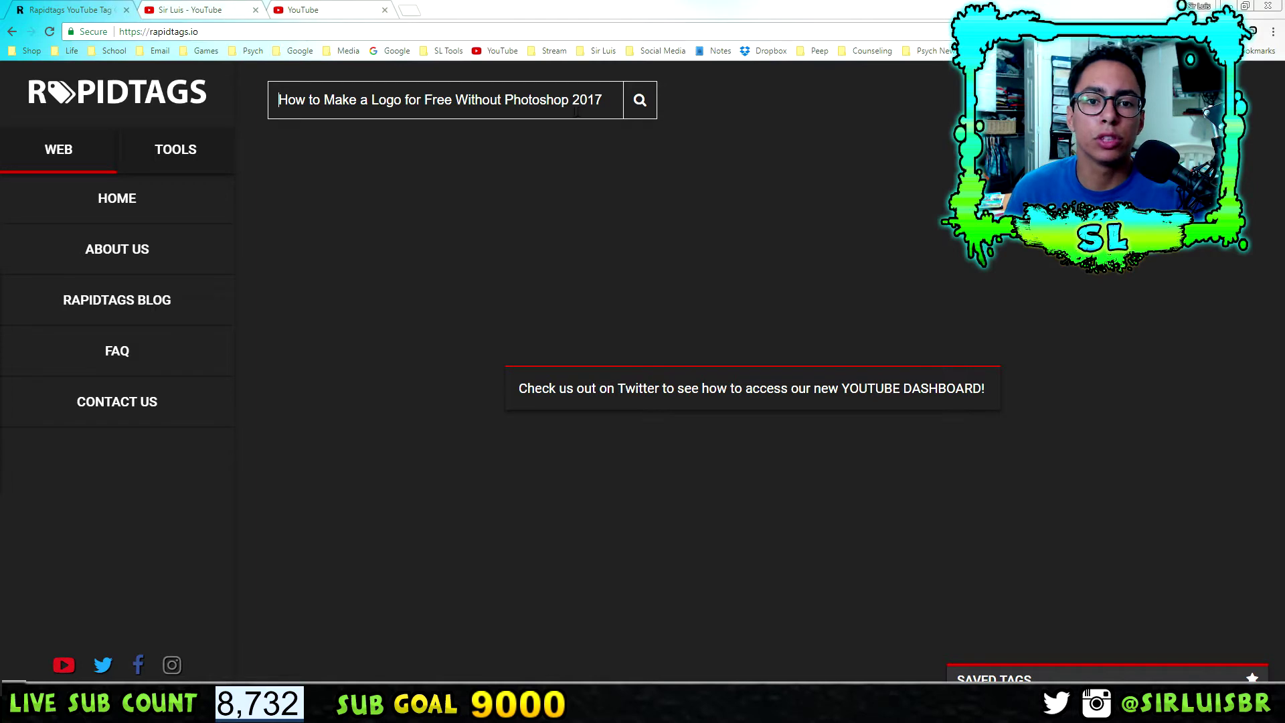
pyautogui.click(640, 100)
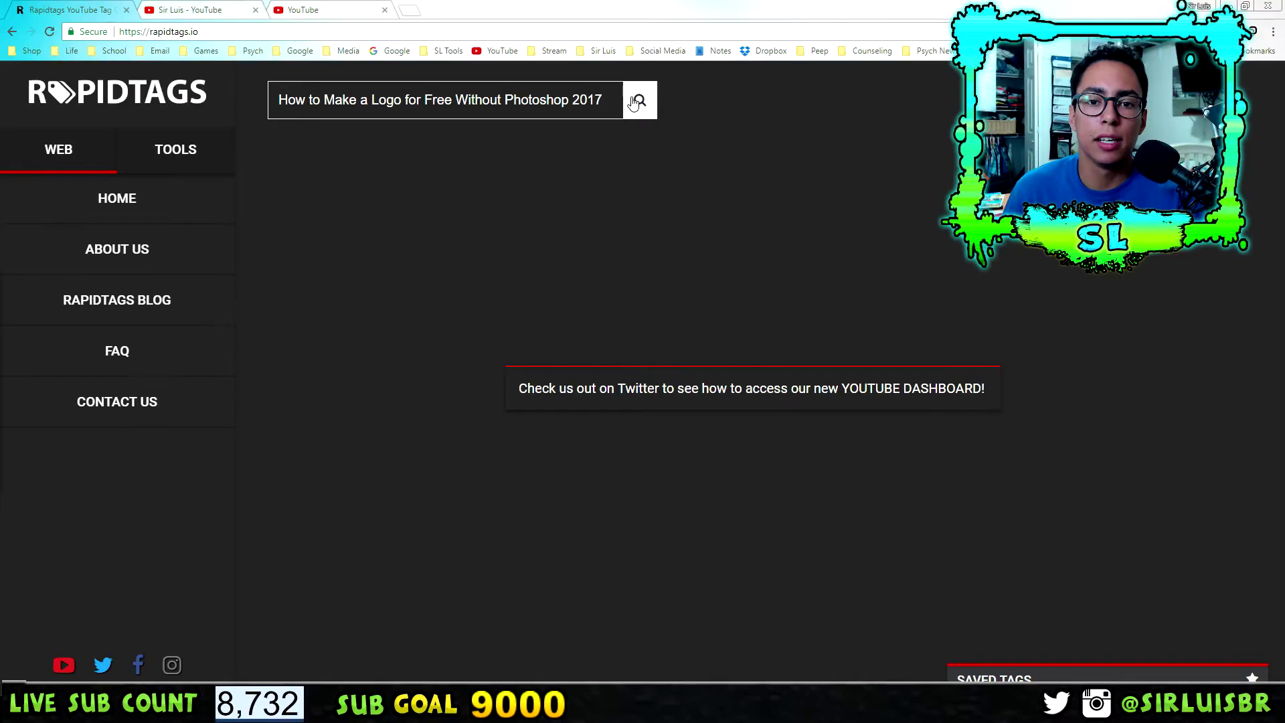
# Generate tags for 'How to Make a Logo for Free Without Photoshop 2017' and review the query text.
pyautogui.click(633, 102)
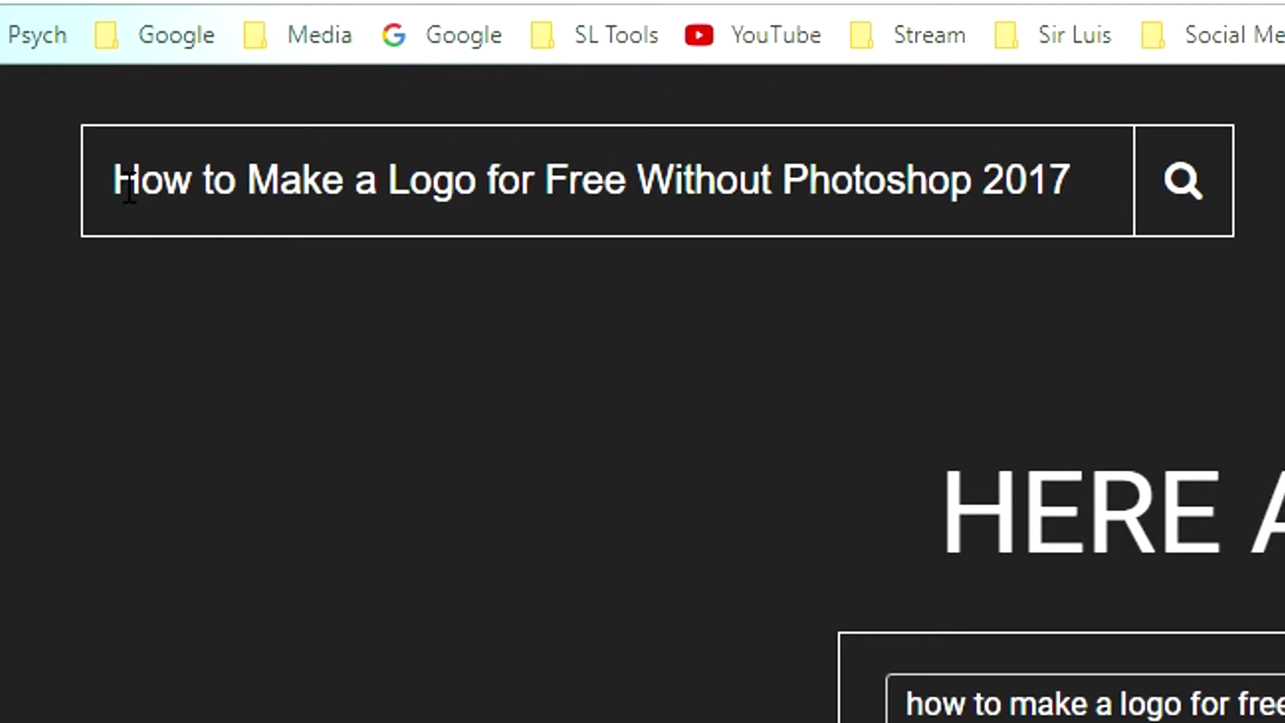
pyautogui.moveTo(115, 181); pyautogui.dragTo(633, 182)
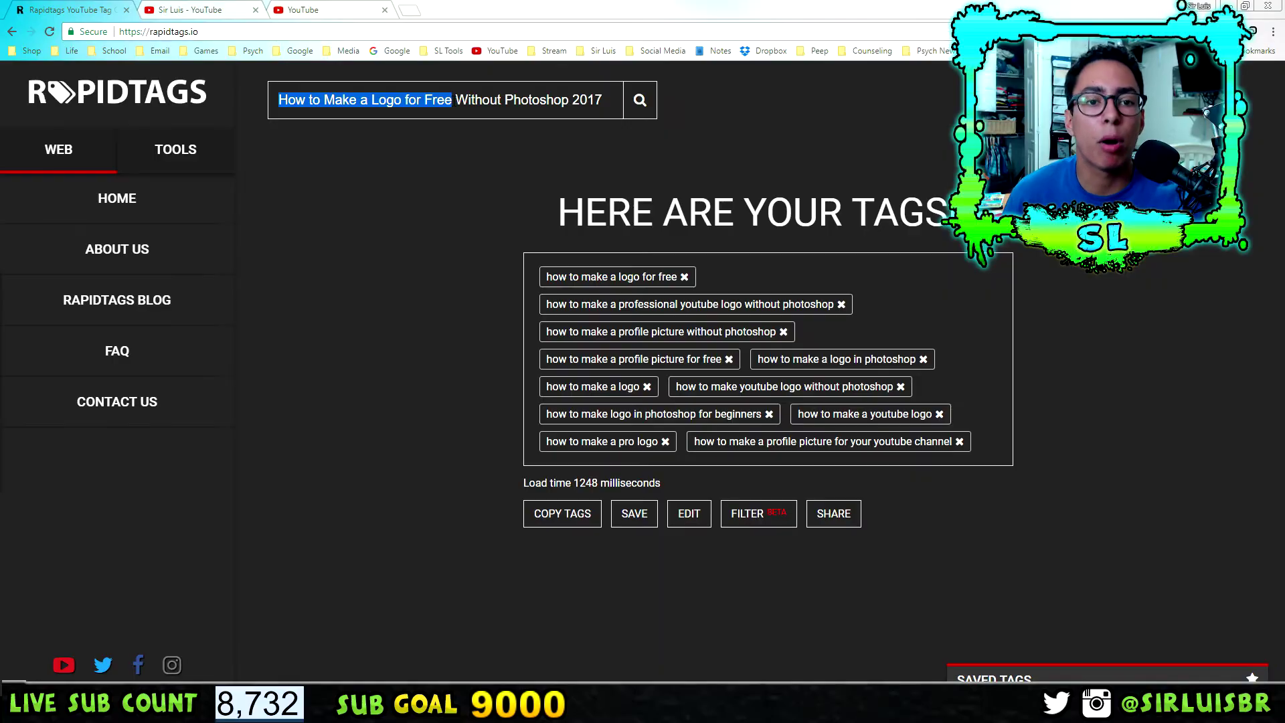
pyautogui.click(424, 154)
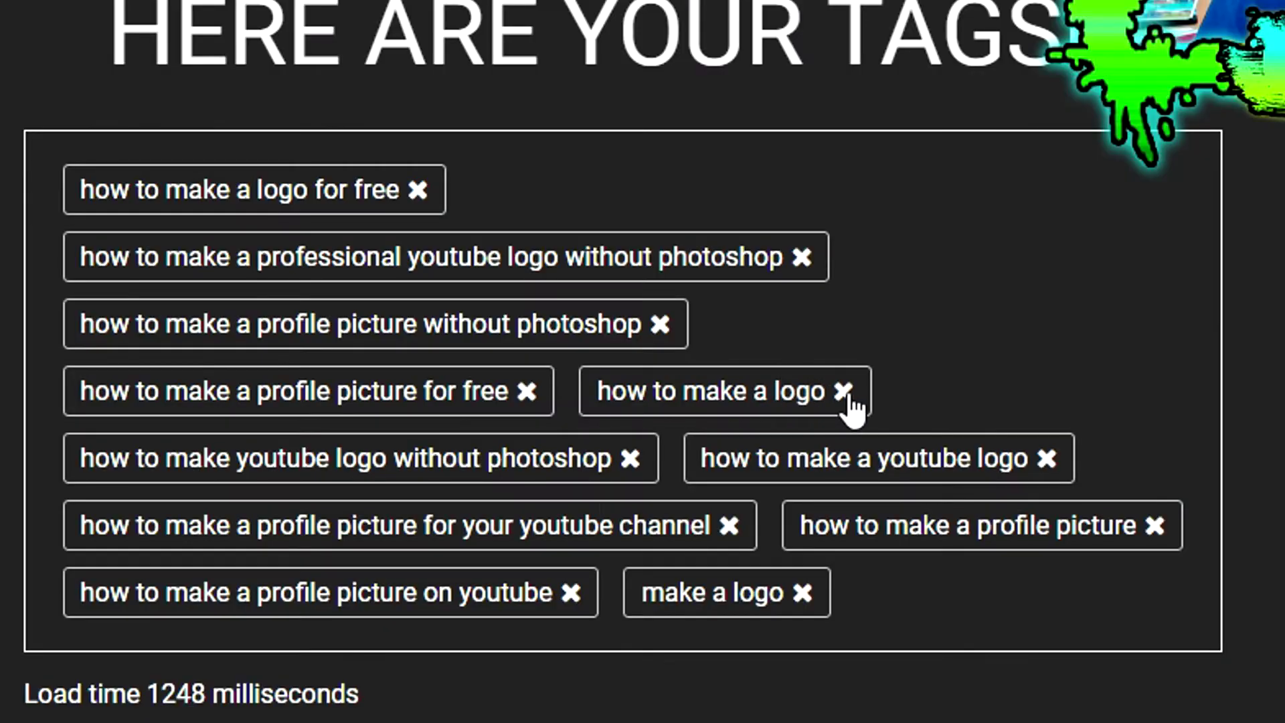
# Remove the 'how to make a logo' tag and copy the remaining tag list.
pyautogui.click(846, 394)
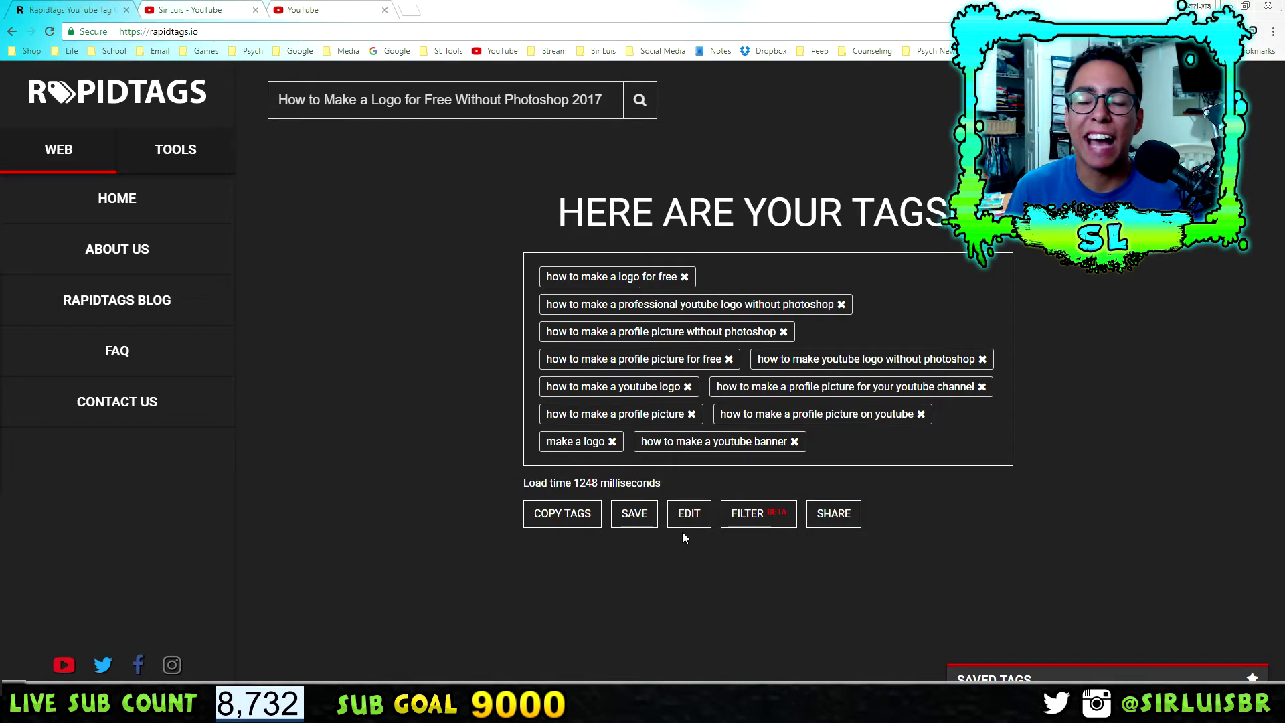
pyautogui.click(579, 523)
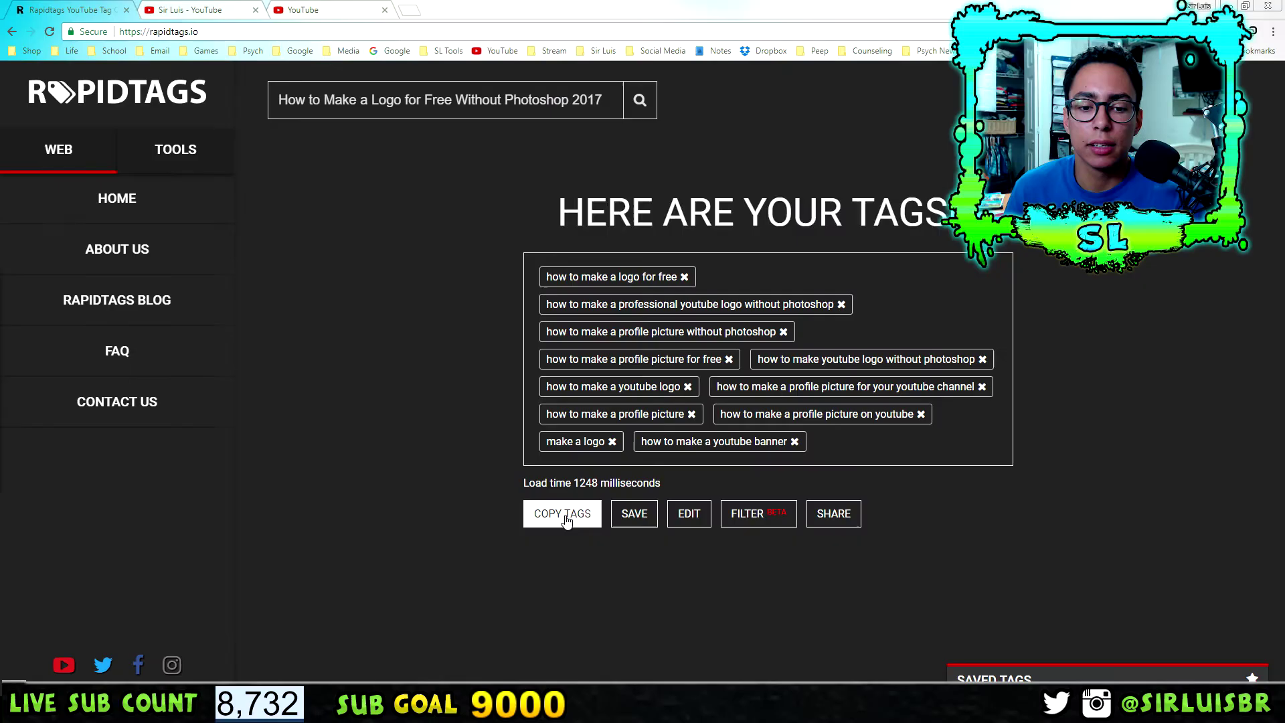
pyautogui.click(571, 520)
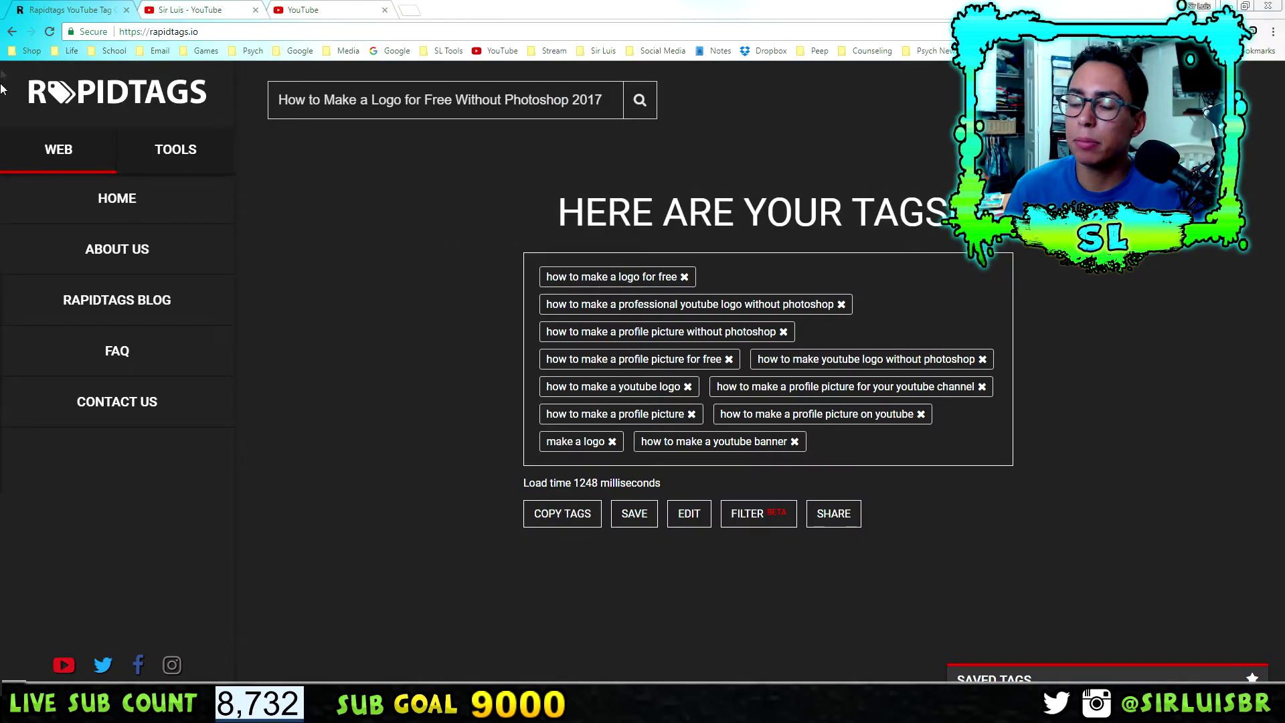
pyautogui.click(311, 10)
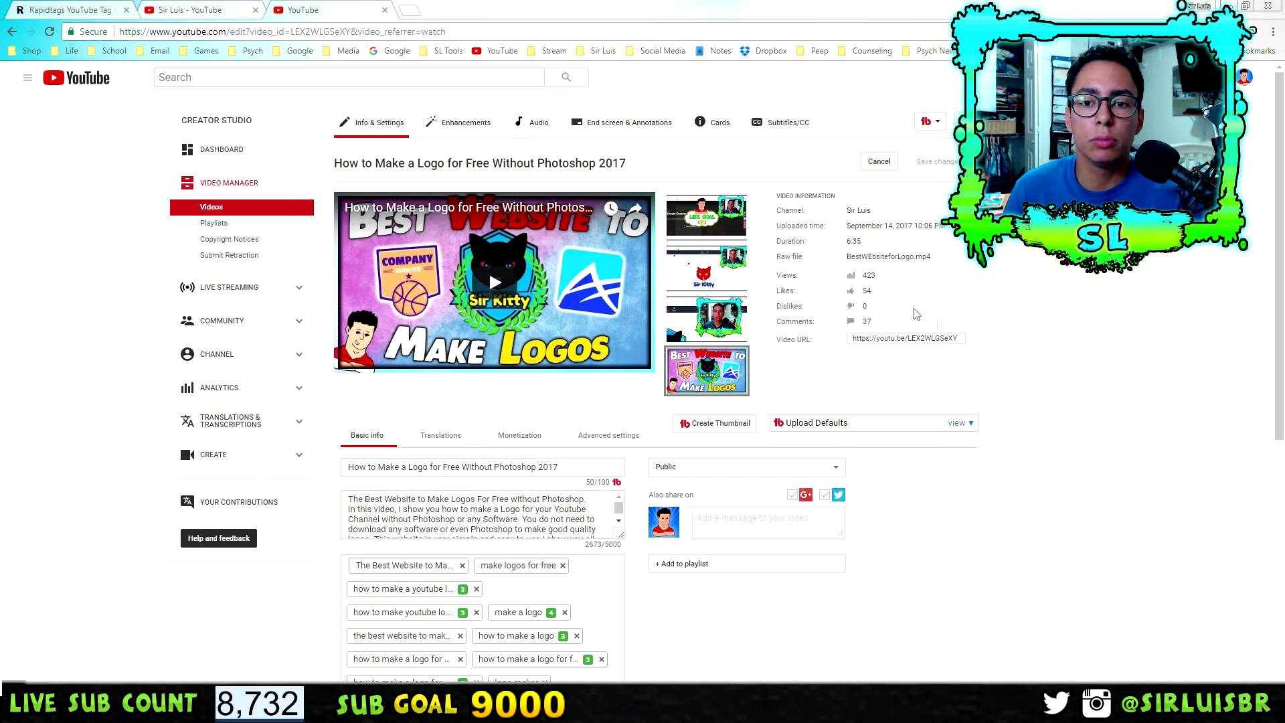
# Paste the copied RapidTags list into the logo video's Tags box in YouTube Studio.
pyautogui.scroll(-3, 1046, 401)
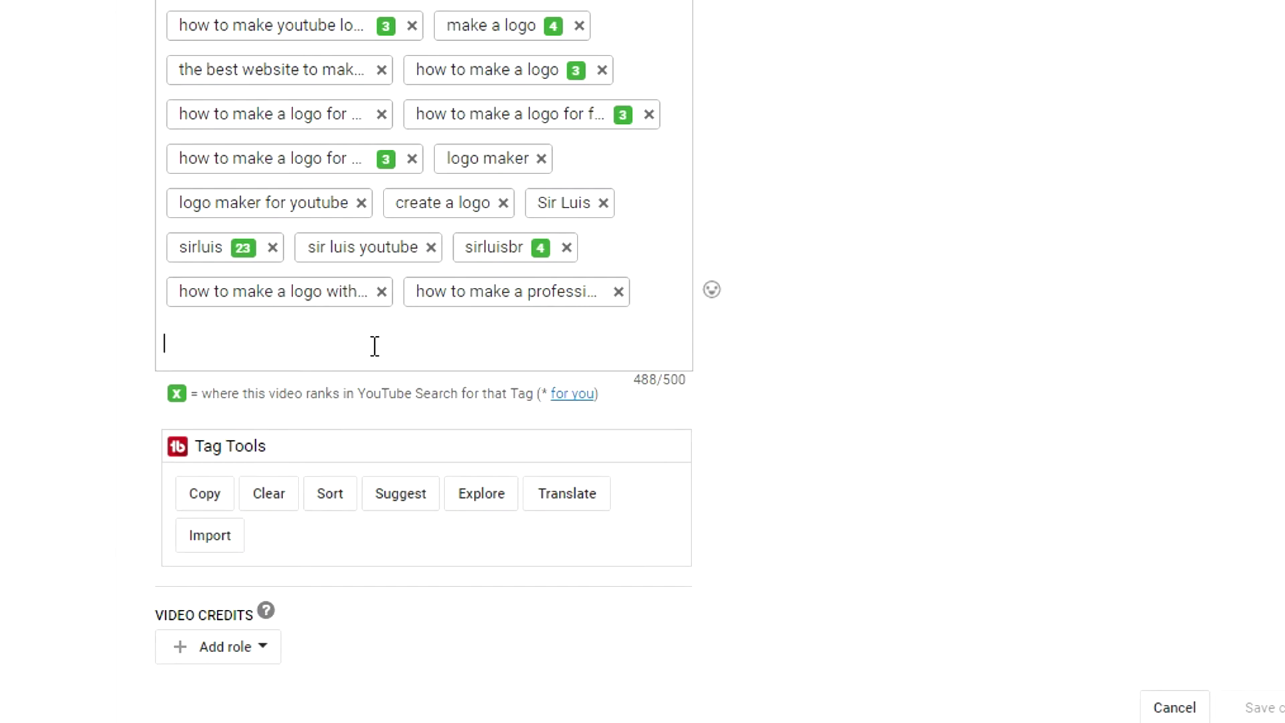
pyautogui.rightClick(374, 346)
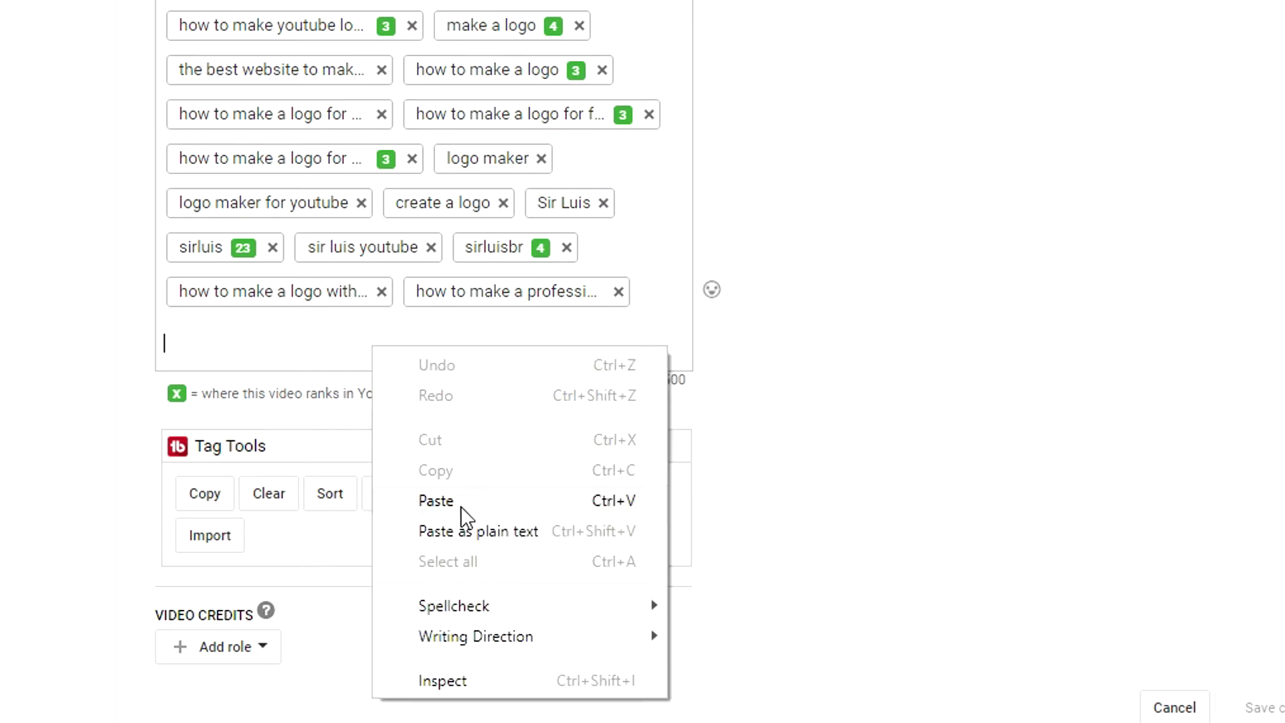
pyautogui.click(1023, 448)
pyautogui.scroll(6, 1031, 462)
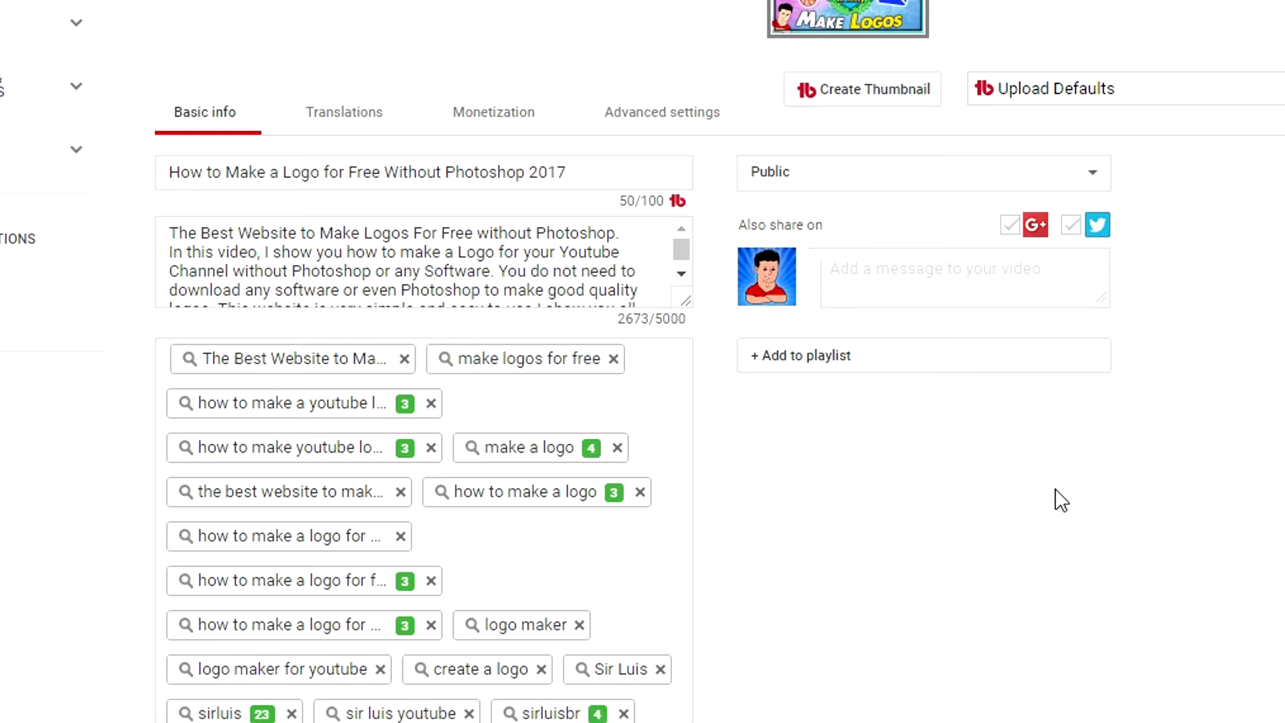